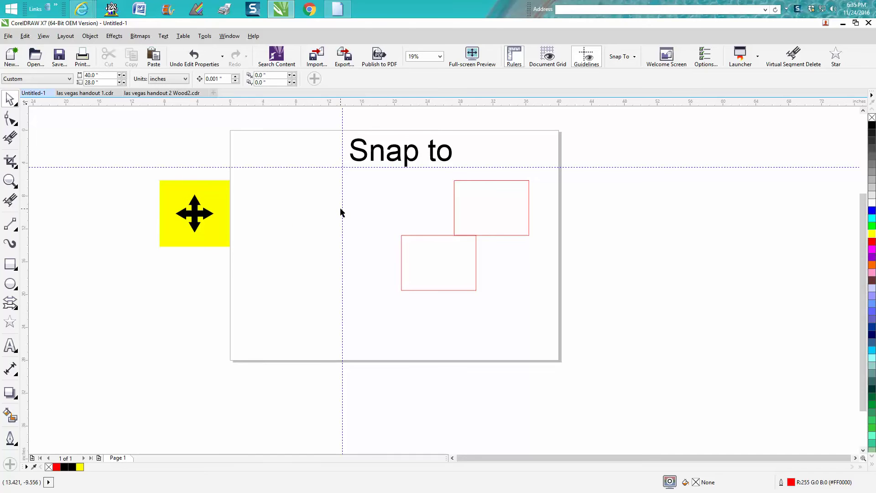
Step: Drag the lower red rectangle slightly to the left
click(445, 236)
drag(445, 259, 407, 259)
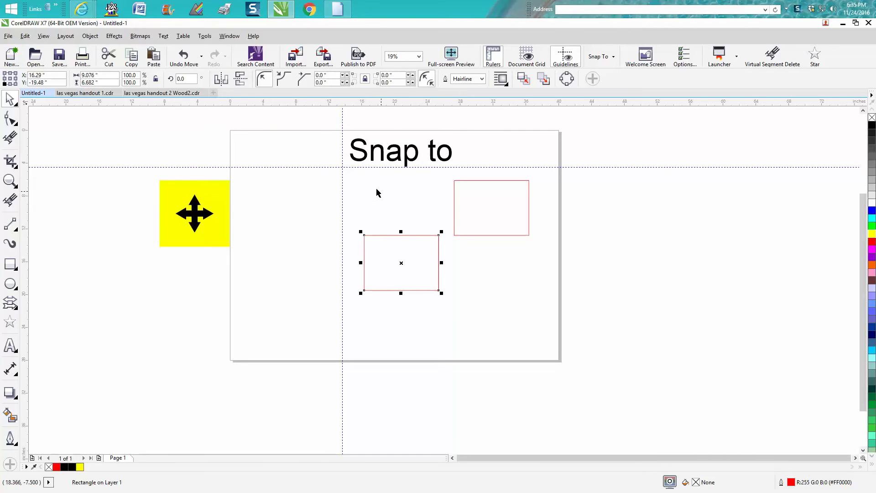
click(44, 37)
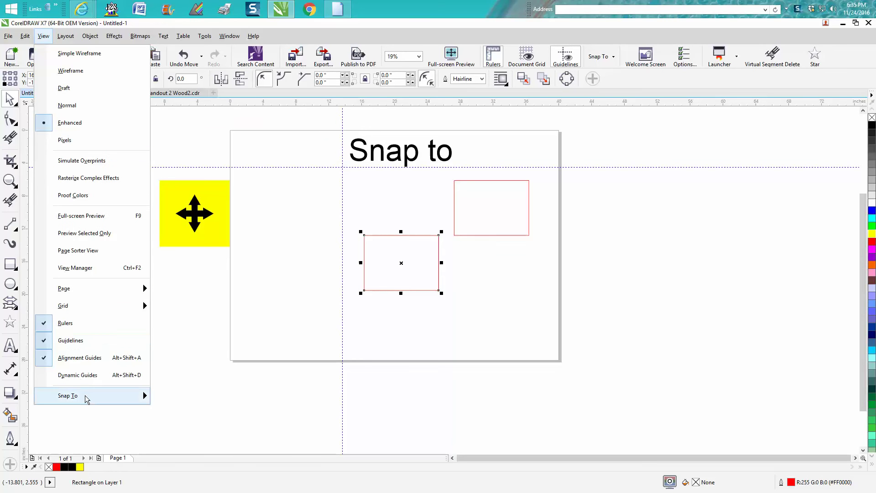
mouse_move(84, 397)
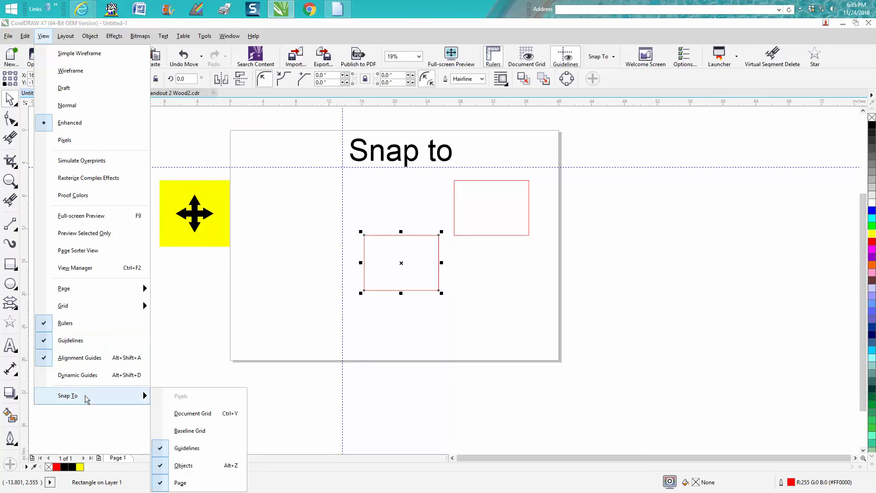
click(162, 449)
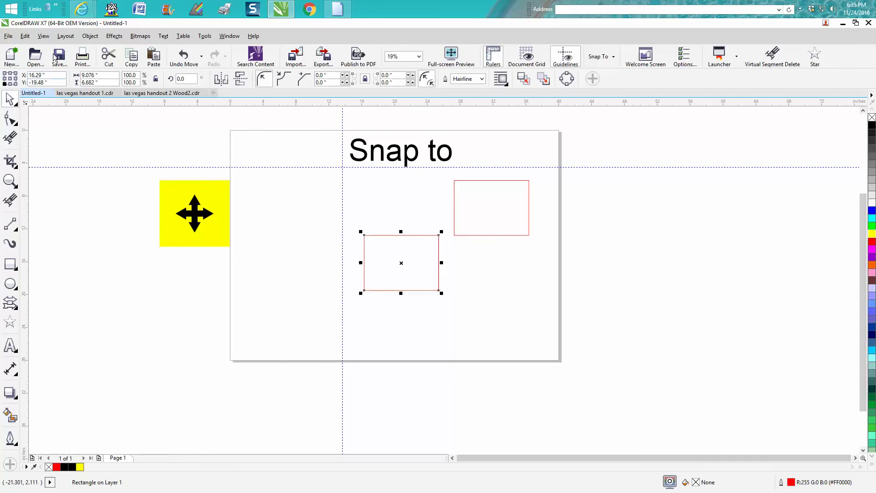
click(43, 37)
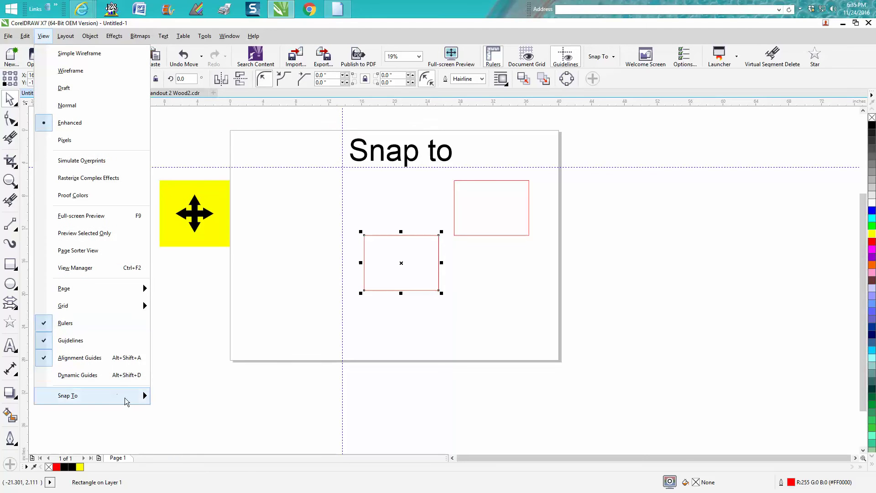
mouse_move(127, 401)
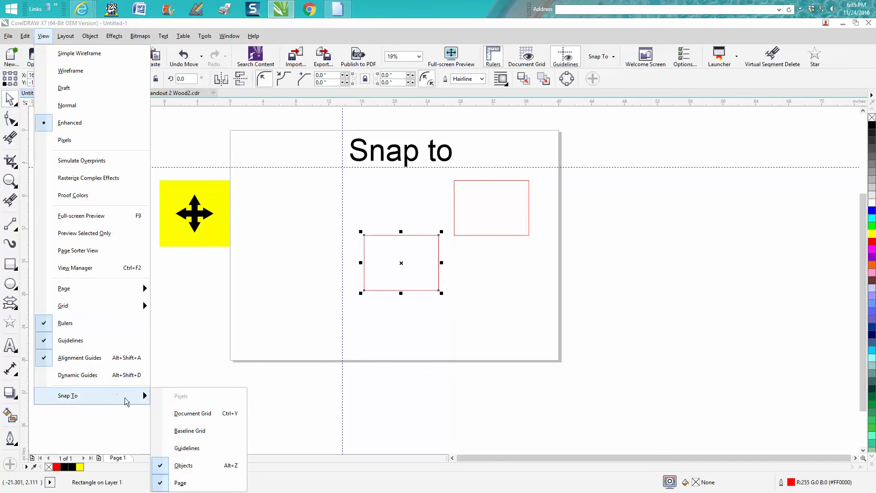
click(163, 448)
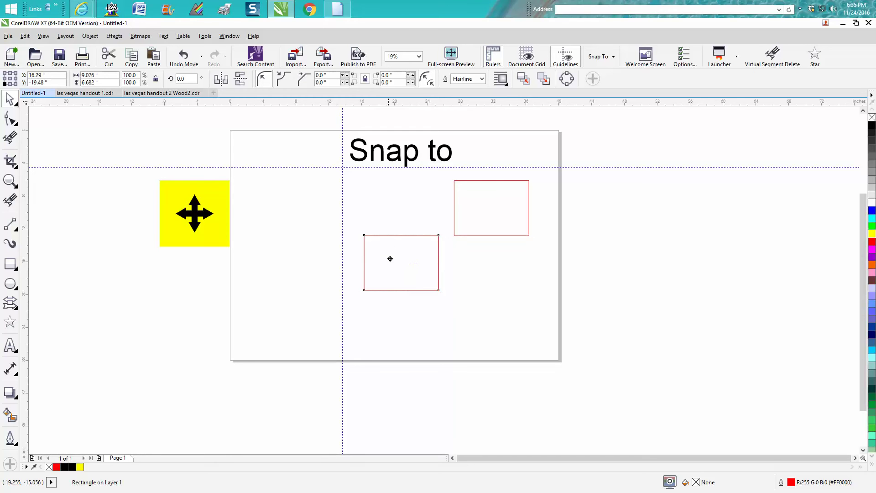
Step: Snap the rectangle's corner to the guideline intersection and move the horizontal guideline lower
drag(389, 256, 385, 230)
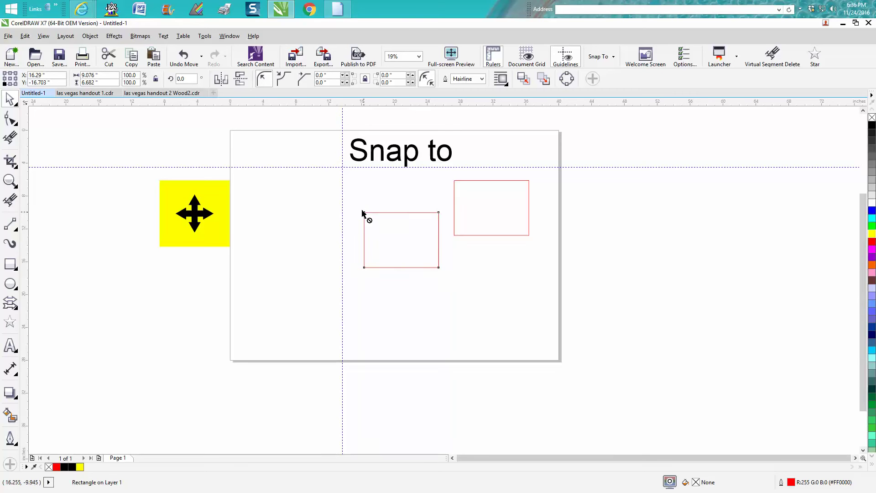
drag(364, 211, 344, 168)
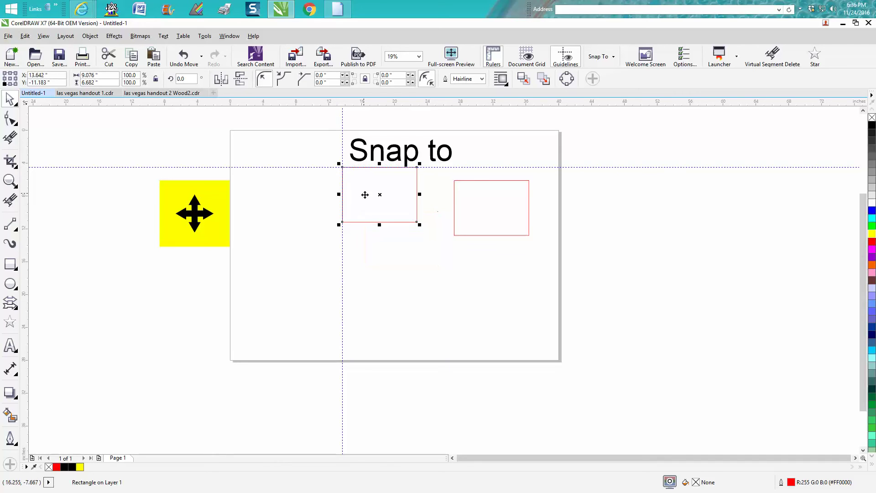
click(313, 167)
mouse_move(337, 185)
mouse_down()
mouse_move(347, 195)
mouse_move(342, 186)
mouse_up()
Step: Snap the rectangle's top-left corner onto the page's top-left corner
click(350, 169)
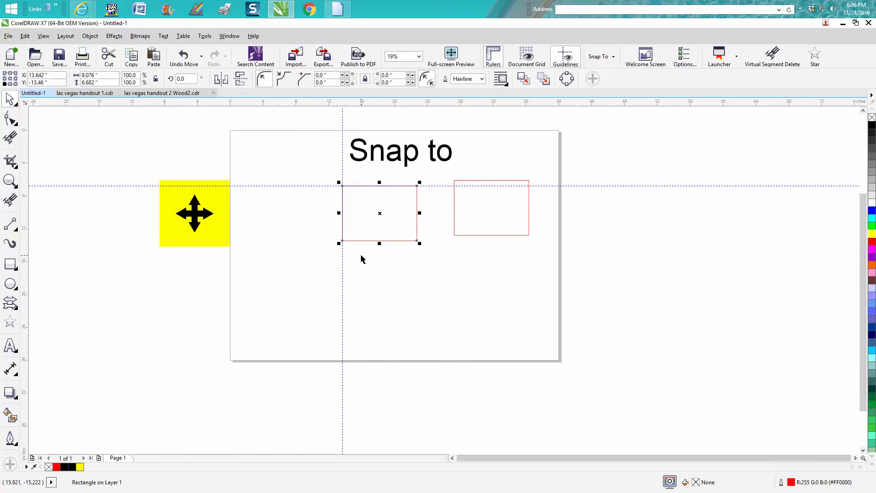
click(343, 187)
drag(380, 213, 279, 169)
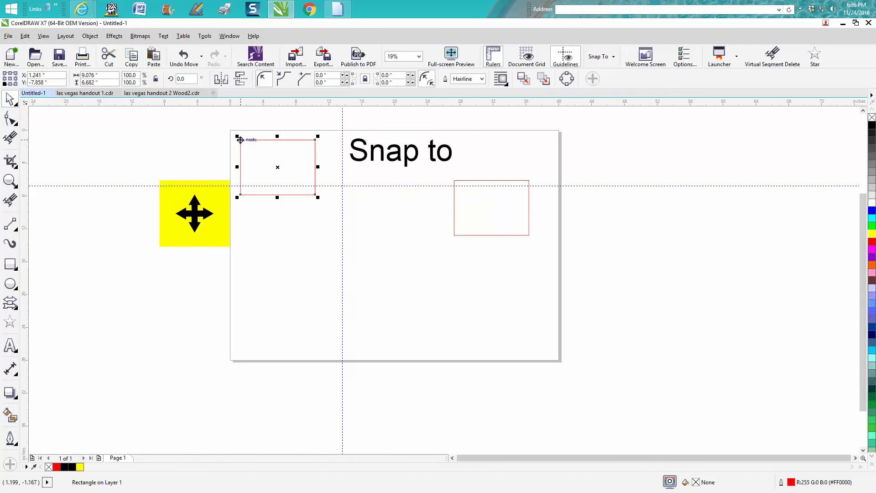
drag(241, 140, 230, 130)
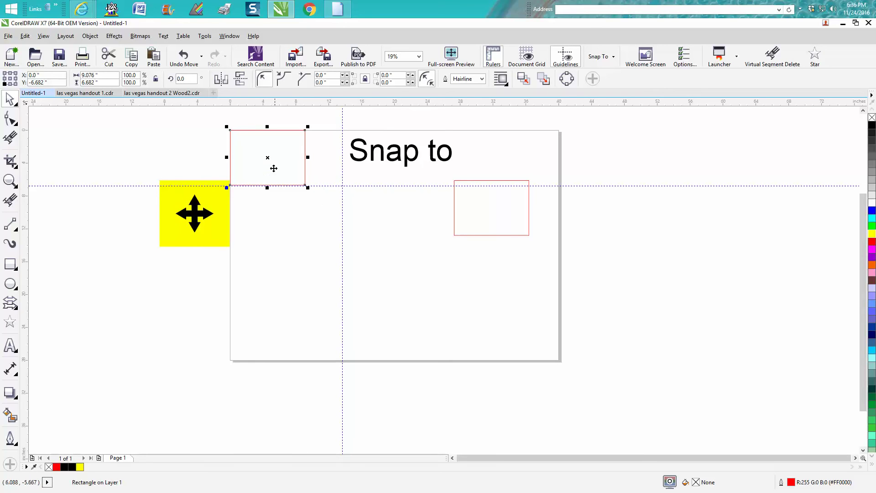
Step: Delete the vertical and horizontal guidelines
click(342, 178)
key(Delete)
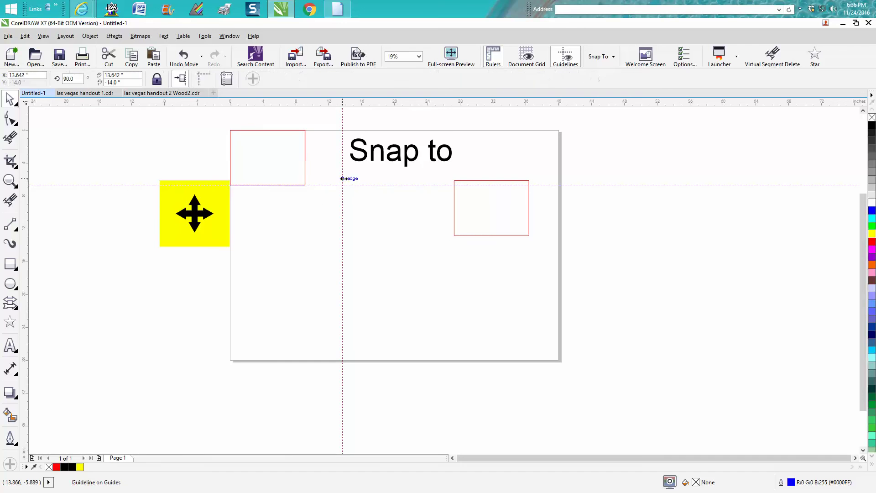
click(386, 185)
key(Delete)
Step: Centre the left rectangle on the page with P and snap the right rectangle to its bottom-right node
click(302, 163)
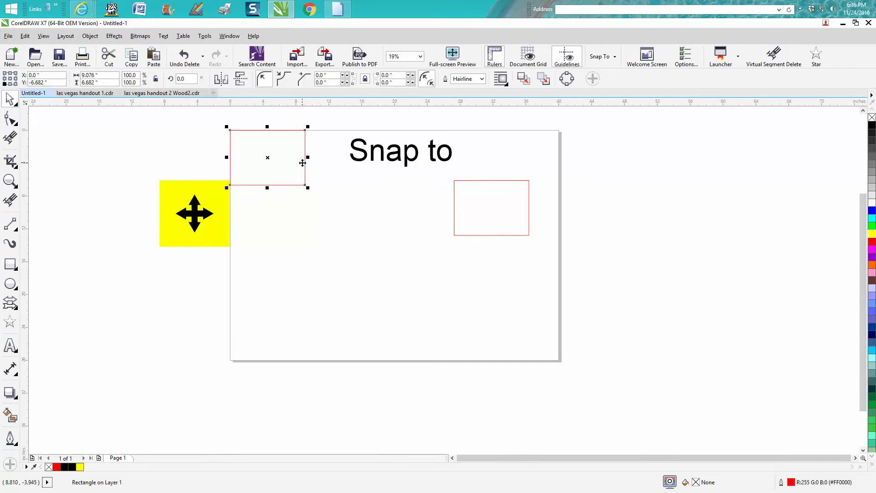
key(p)
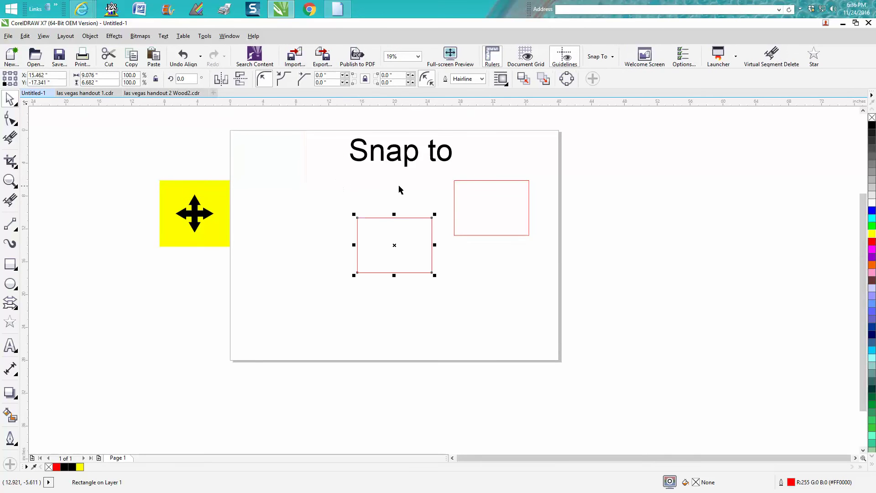
click(477, 181)
drag(455, 180, 432, 272)
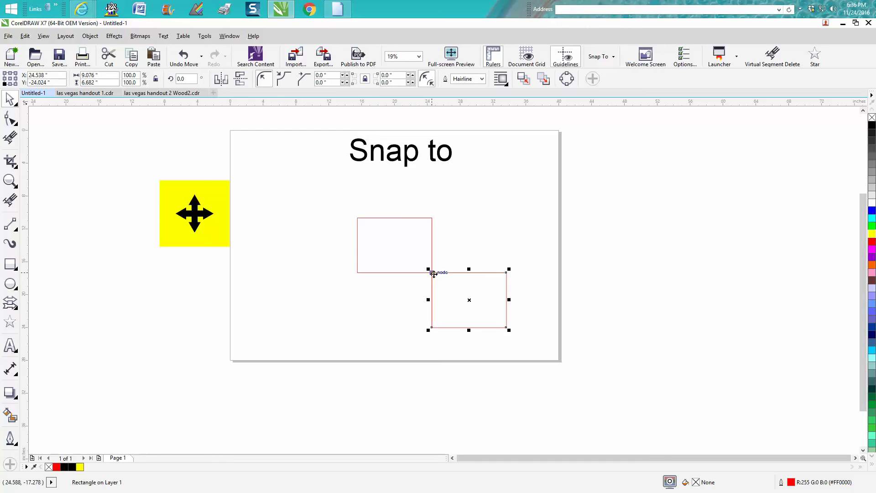
Step: Snap the second rectangle's corner to the first's bottom midpoint and add a vertical guideline there
drag(433, 274, 396, 276)
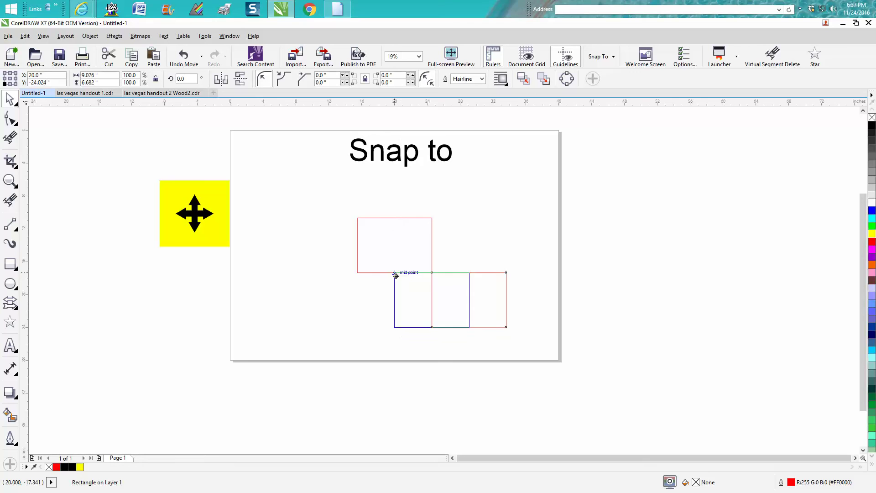
drag(396, 276, 395, 275)
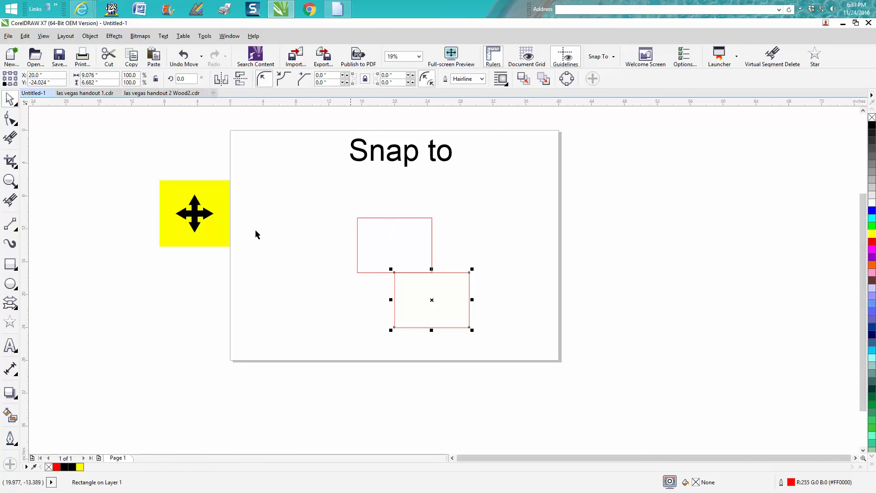
drag(24, 212, 259, 216)
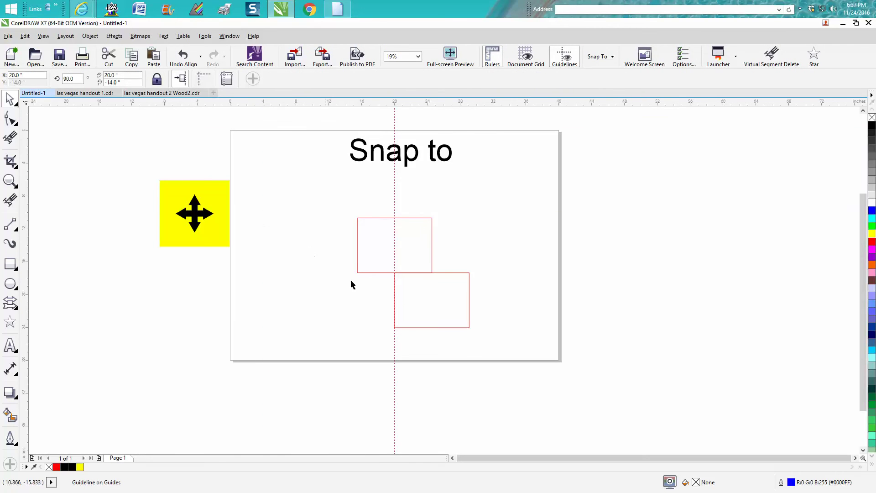
Step: Place the lower rectangle flush against the upper rectangle's right side with tops aligned
click(439, 272)
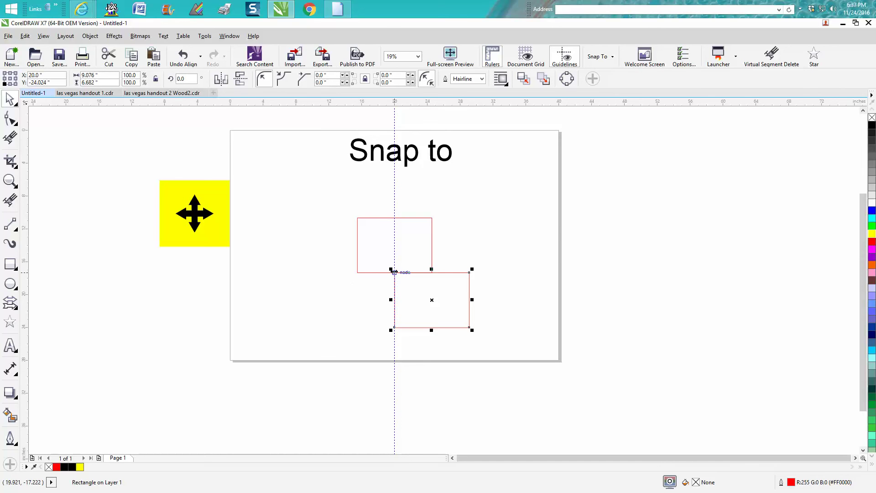
drag(395, 273, 432, 257)
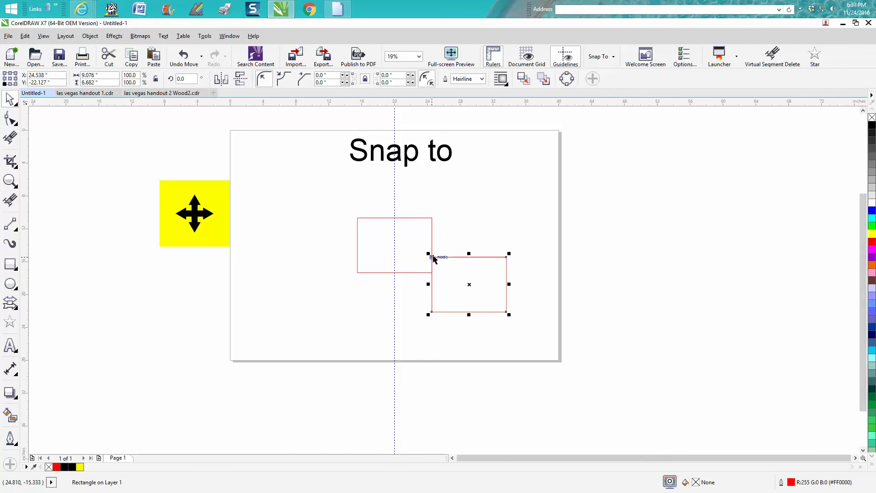
drag(432, 258, 432, 218)
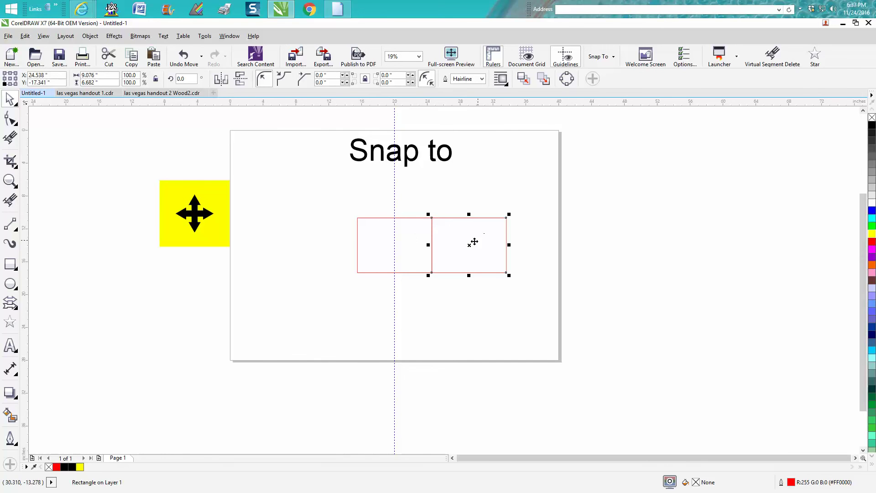
click(396, 210)
Step: Delete the vertical guideline, snap the right rectangle's top-left corner to the left one's centre, select both
click(395, 207)
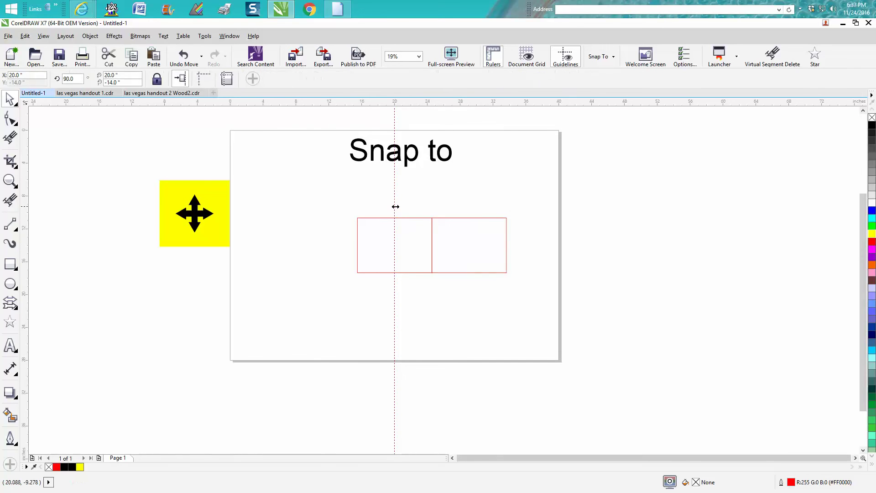
key(Delete)
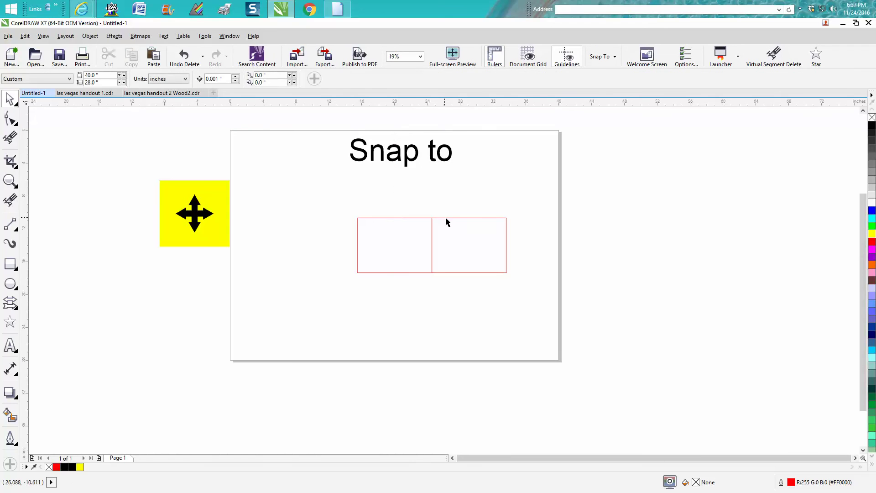
drag(445, 220, 395, 245)
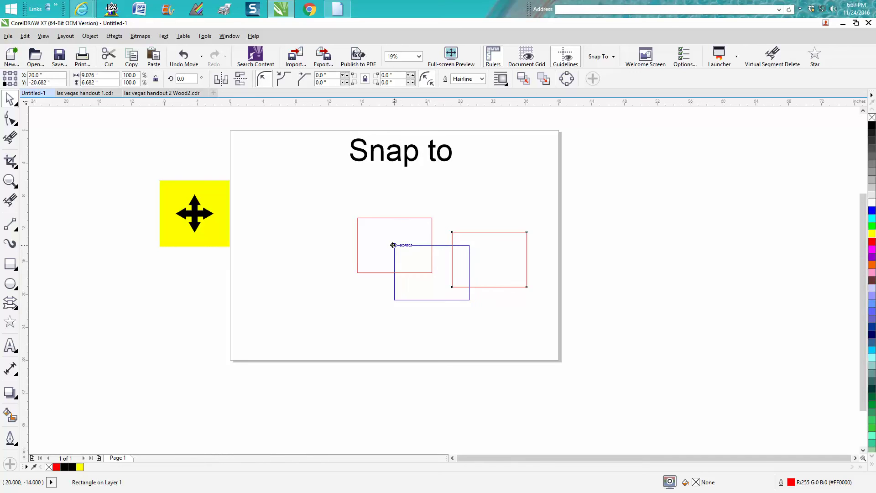
drag(392, 243, 394, 246)
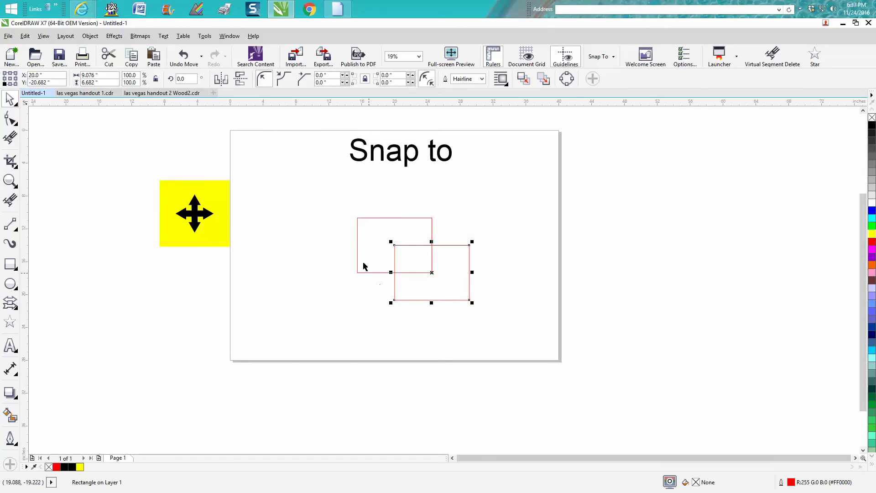
drag(333, 199, 501, 318)
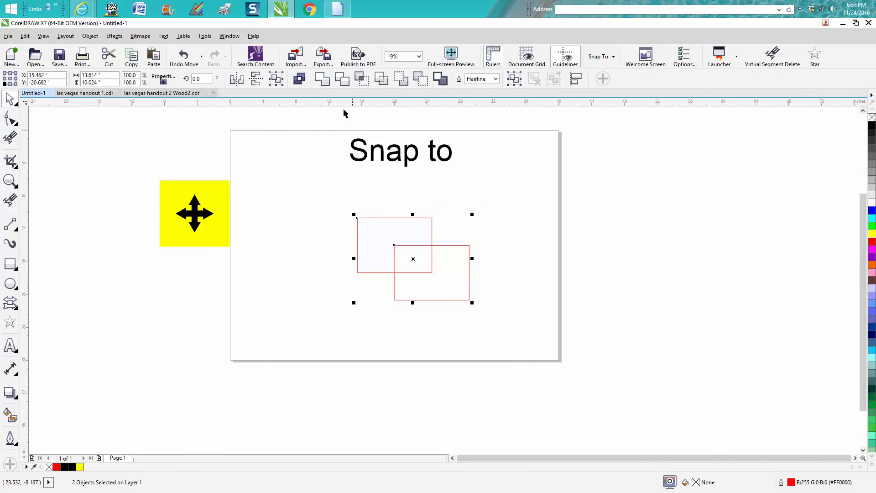
Step: Weld the two red rectangles and snap the stepped shape's top-left node to the page corner
click(323, 80)
click(461, 221)
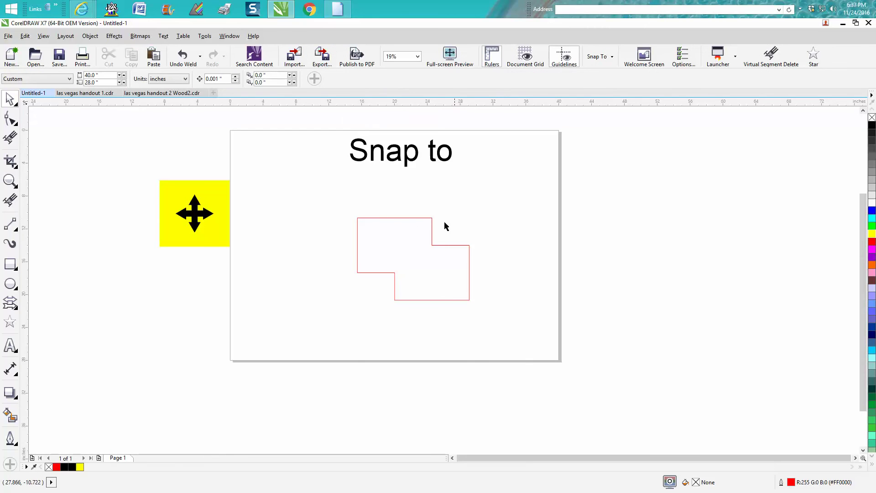
click(361, 218)
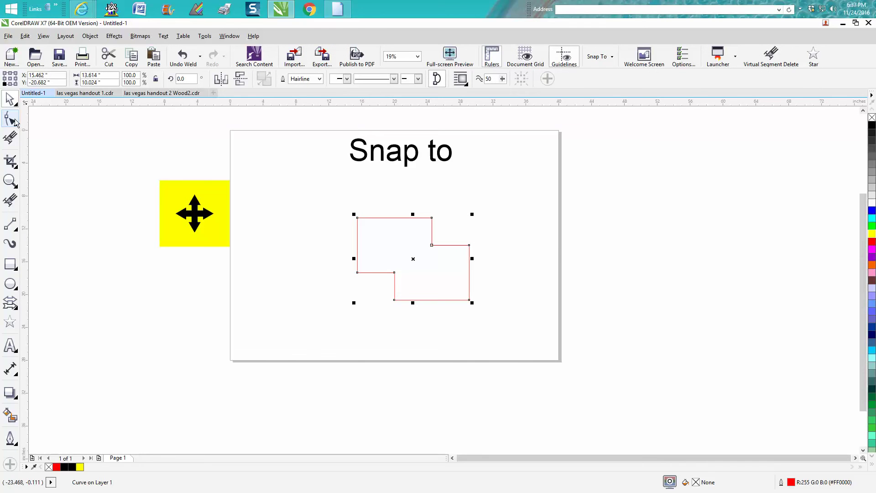
drag(358, 218, 230, 130)
drag(293, 245, 296, 245)
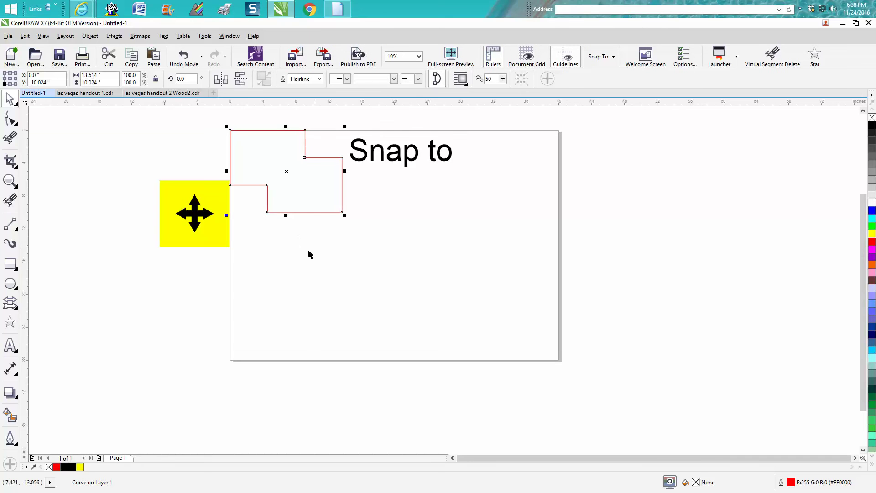